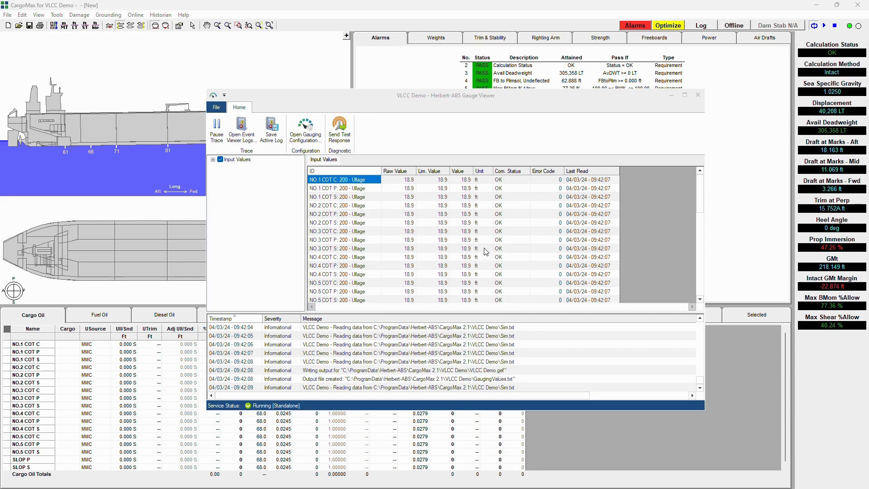
Minimize the Gauge Viewer and set up online gauging to read C:\ProgramData\Herbert-ABS\CargoMax 2.1\VLCC Demo\gaugingvalues.txt.
{"action": "left_click", "coordinate": [673, 96]}
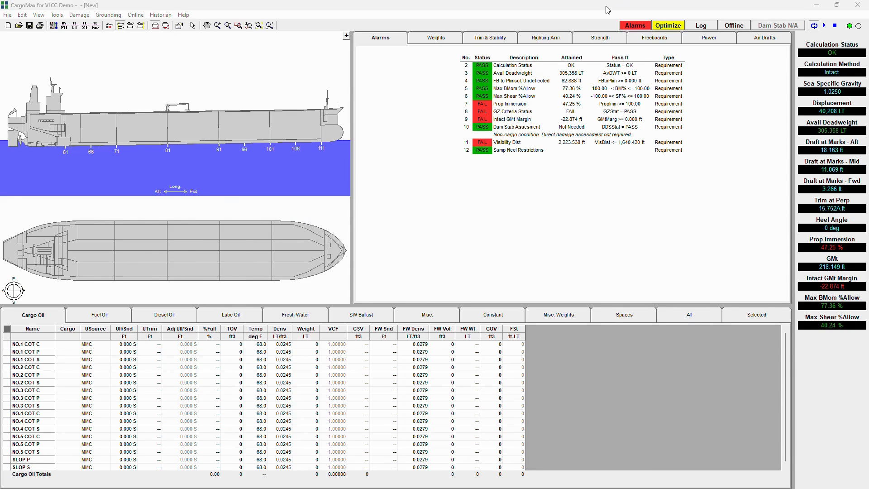
{"action": "left_click", "coordinate": [731, 11]}
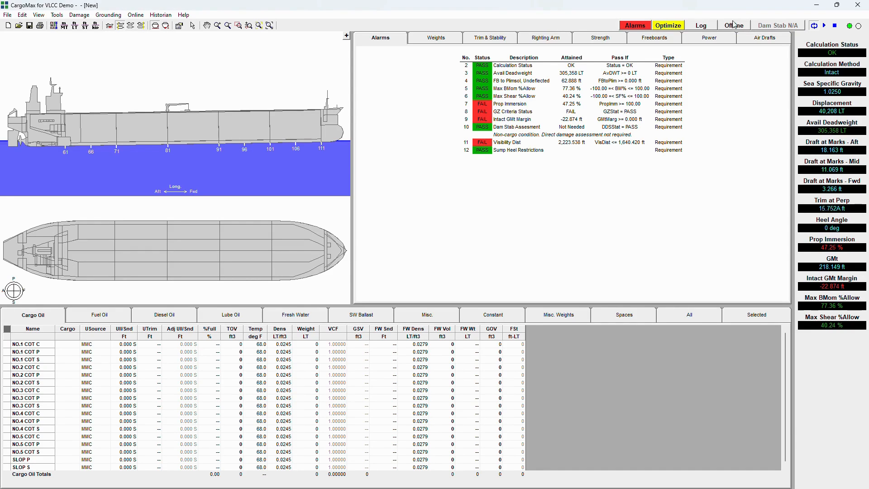
{"action": "left_click", "coordinate": [135, 15]}
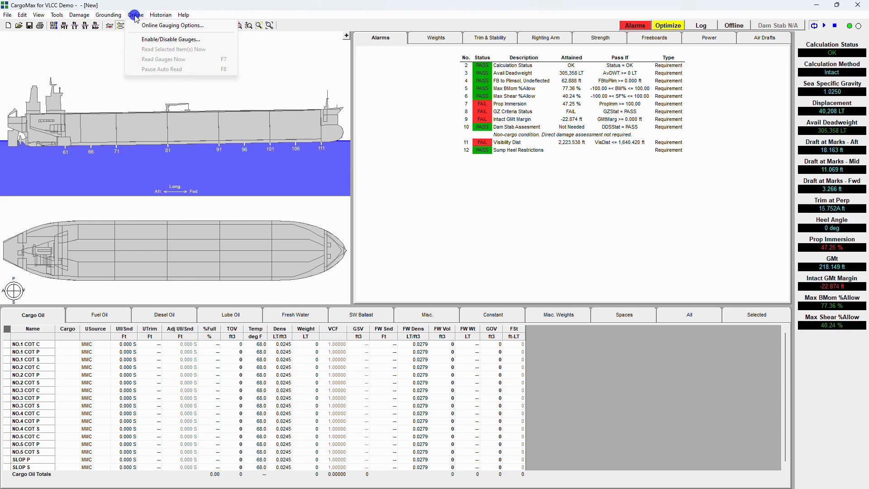
{"action": "left_click", "coordinate": [156, 25]}
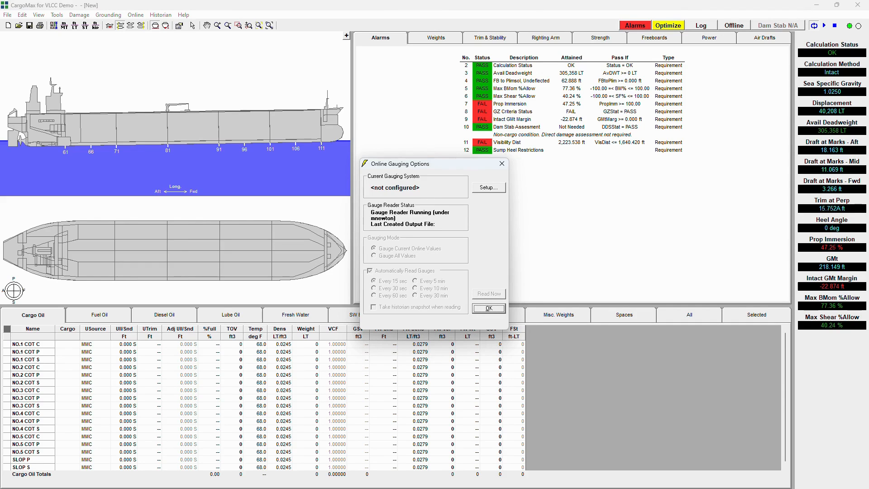
{"action": "left_click", "coordinate": [489, 189]}
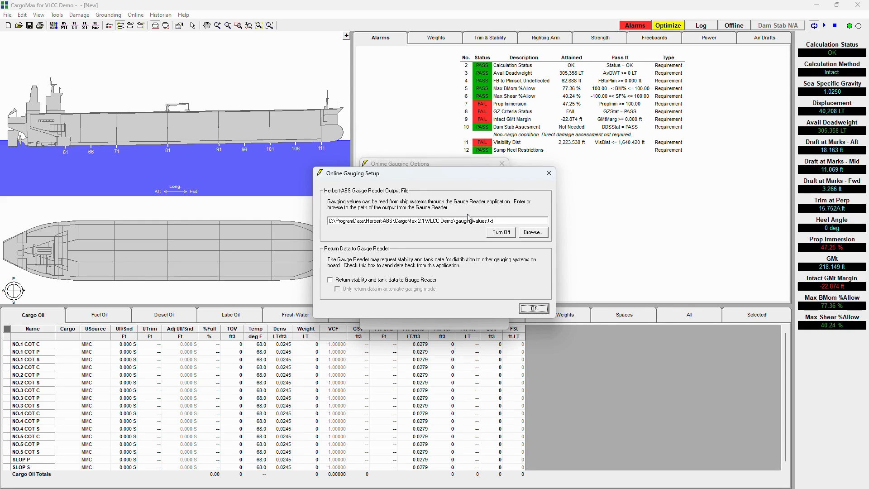
{"action": "left_click", "coordinate": [505, 220]}
{"action": "left_click", "coordinate": [534, 309]}
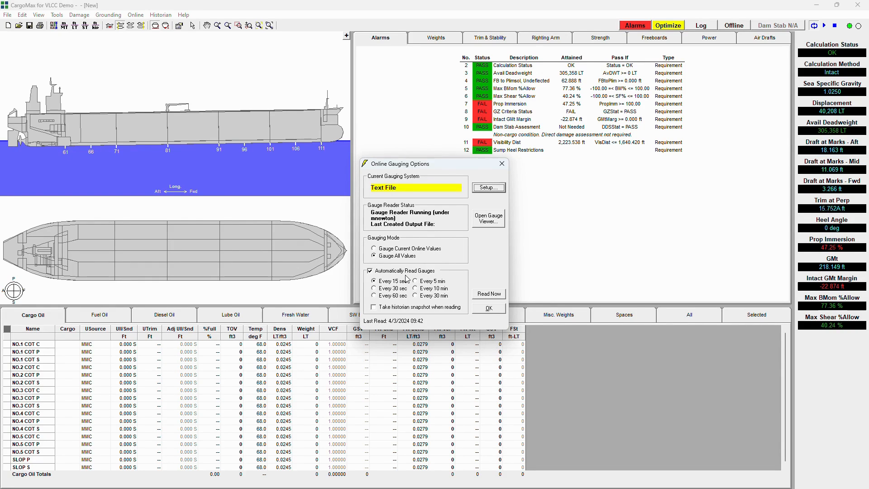
Turn automatic gauge reading off and on again, then accept the online gauging options.
{"action": "left_click", "coordinate": [371, 271]}
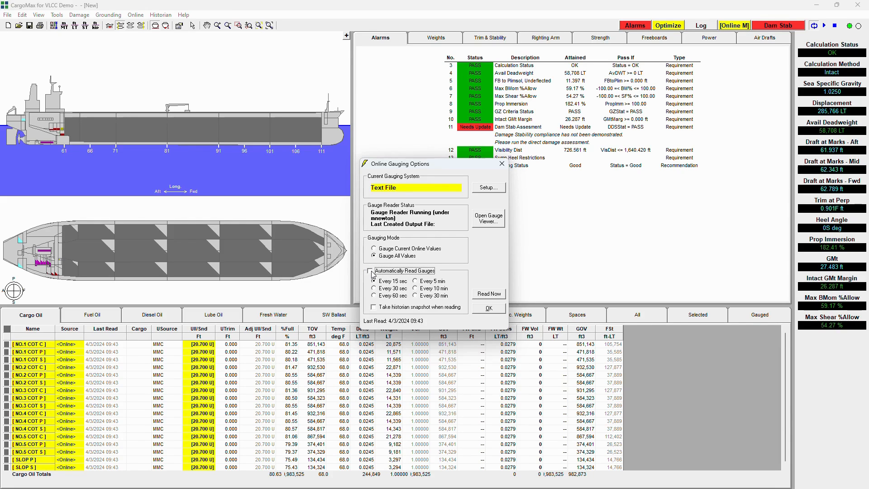
{"action": "left_click", "coordinate": [372, 272]}
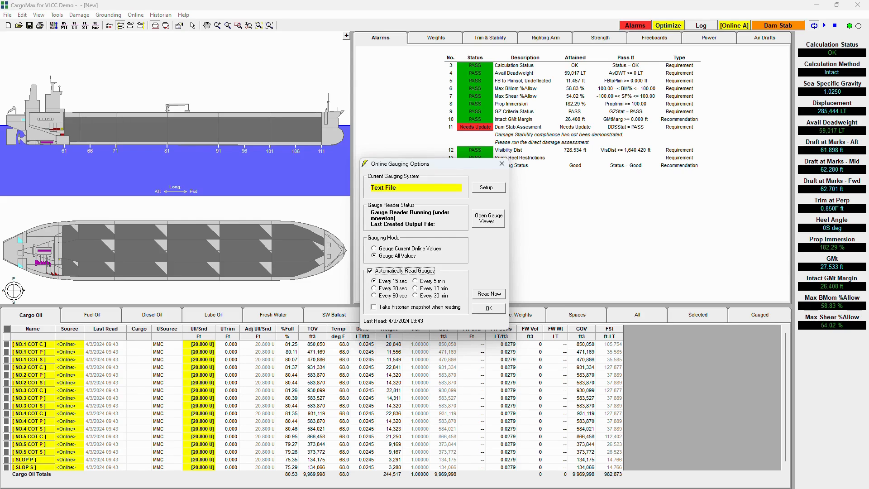
{"action": "left_click", "coordinate": [489, 309]}
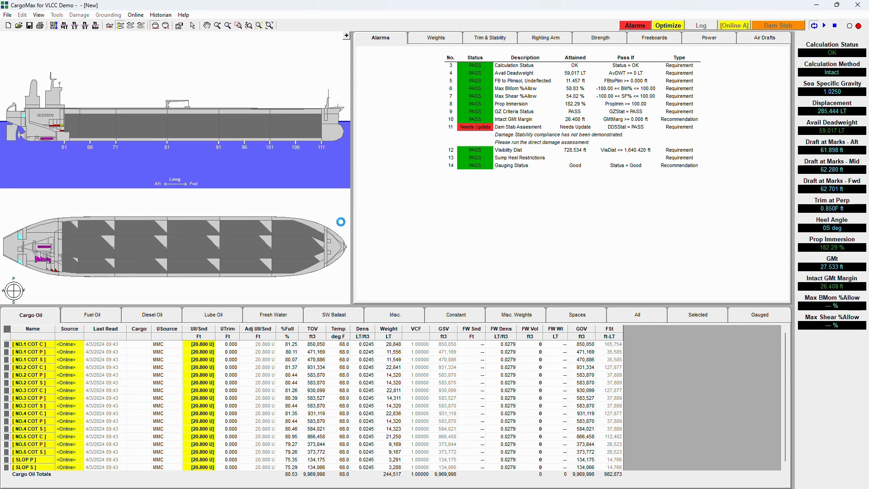
Disable automatic gauge reading in the online gauging options and trigger two manual gauge readings.
{"action": "left_click", "coordinate": [136, 15]}
{"action": "left_click", "coordinate": [147, 26]}
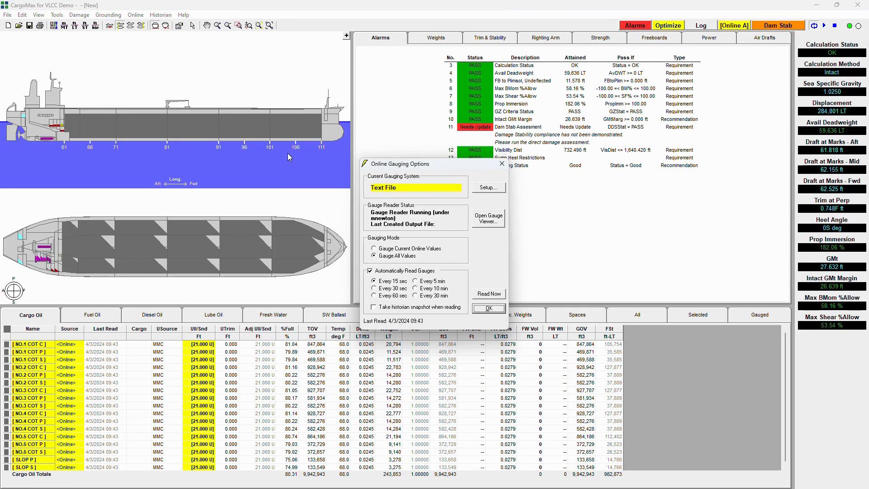
{"action": "left_click", "coordinate": [370, 271]}
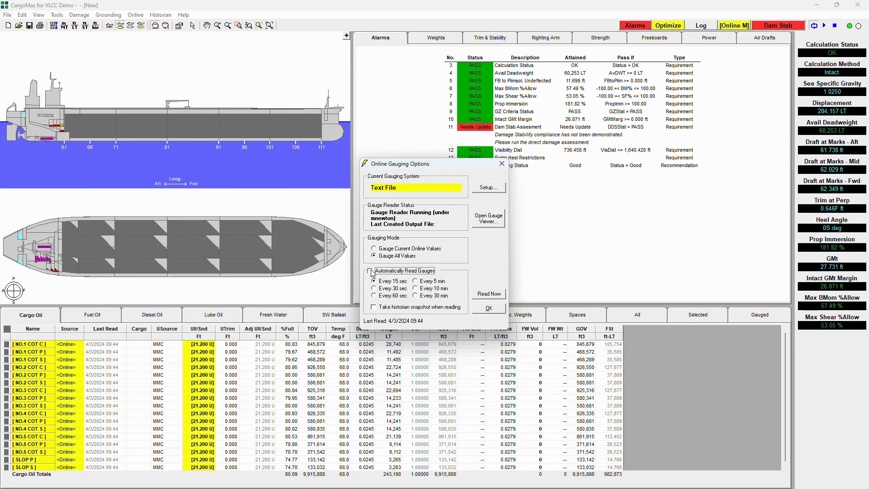
{"action": "left_click", "coordinate": [488, 294]}
{"action": "left_click", "coordinate": [488, 295]}
{"action": "left_click", "coordinate": [489, 309]}
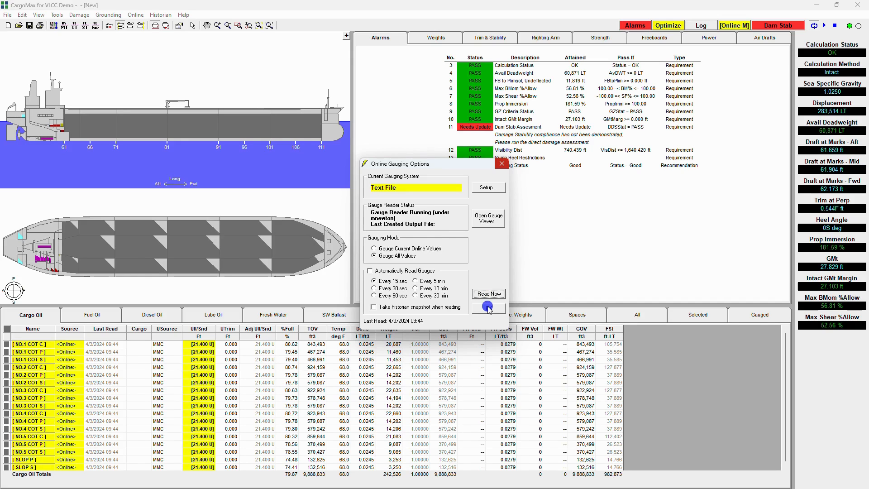
Take two more manual gauge readings directly from the main window, without opening the gauging options.
{"action": "right_click", "coordinate": [729, 28]}
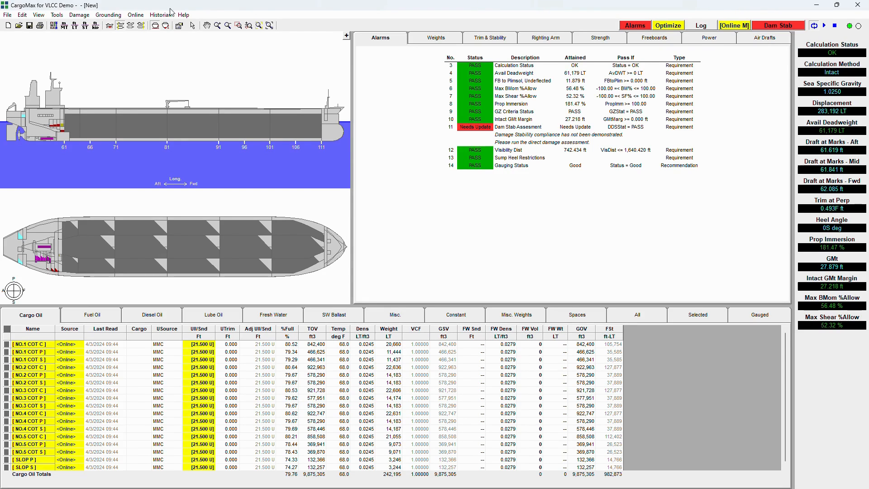
{"action": "left_click", "coordinate": [136, 15]}
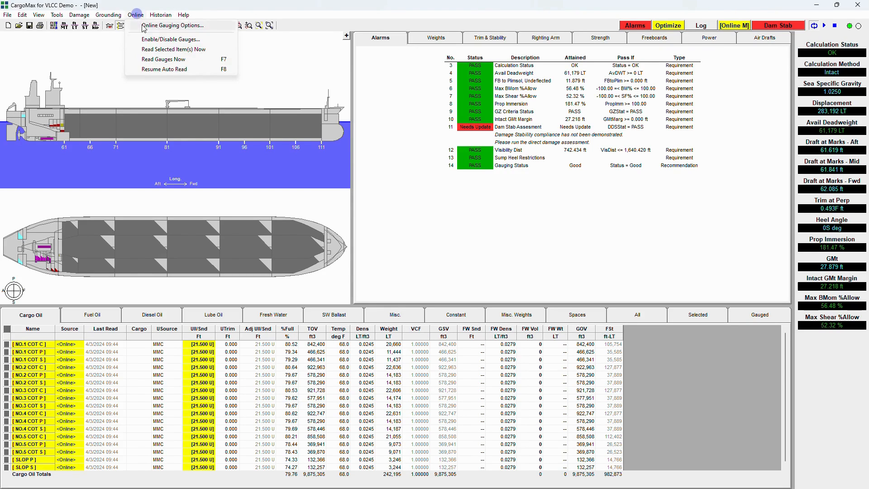
{"action": "left_click", "coordinate": [158, 60]}
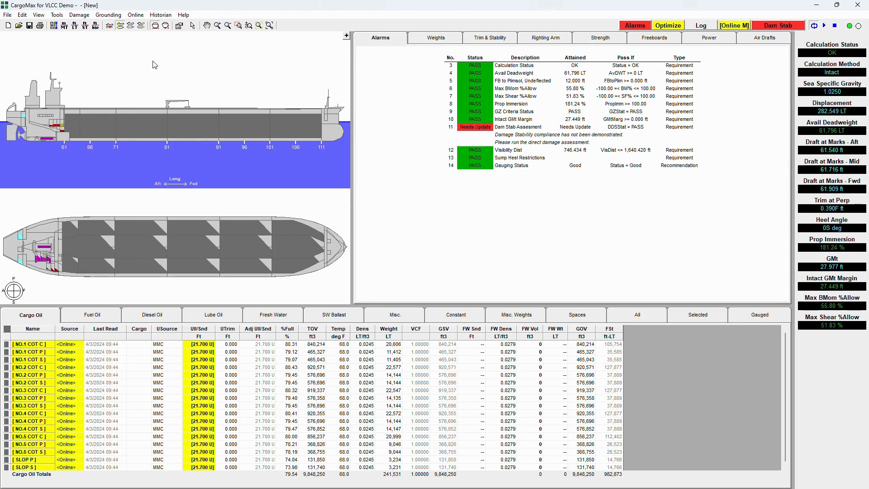
Set the gauging mode to Gauge Current Online Values in the online gauging options.
{"action": "left_click", "coordinate": [136, 15]}
{"action": "left_click", "coordinate": [151, 24]}
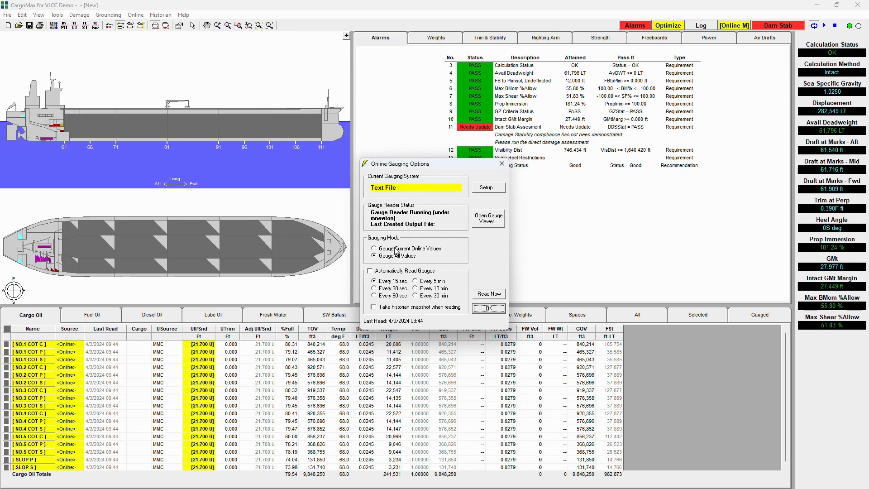
{"action": "left_click", "coordinate": [395, 249]}
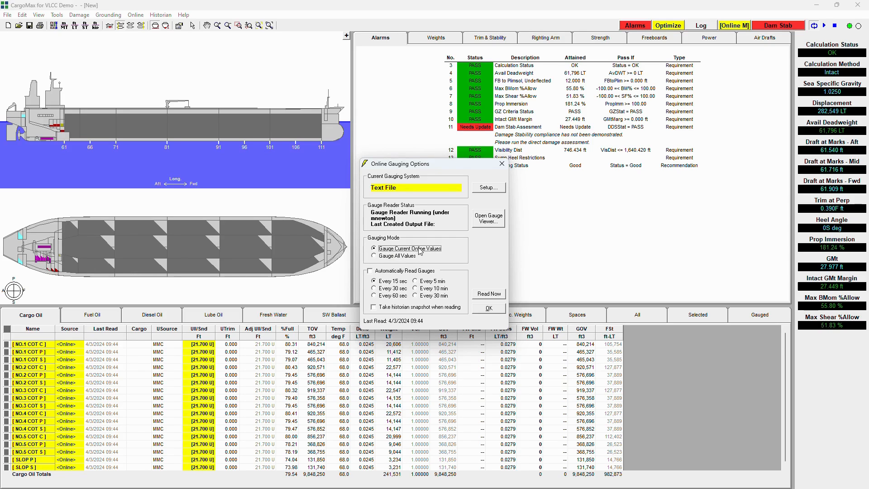
{"action": "left_click", "coordinate": [489, 308]}
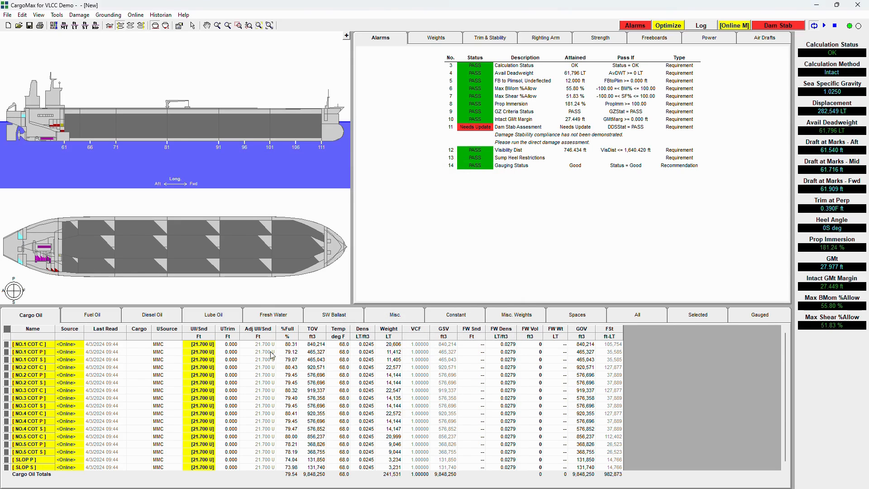
Override the ullage of cargo tank NO.1 COT C with 10 ft and read the online gauges manually.
{"action": "left_click", "coordinate": [201, 345]}
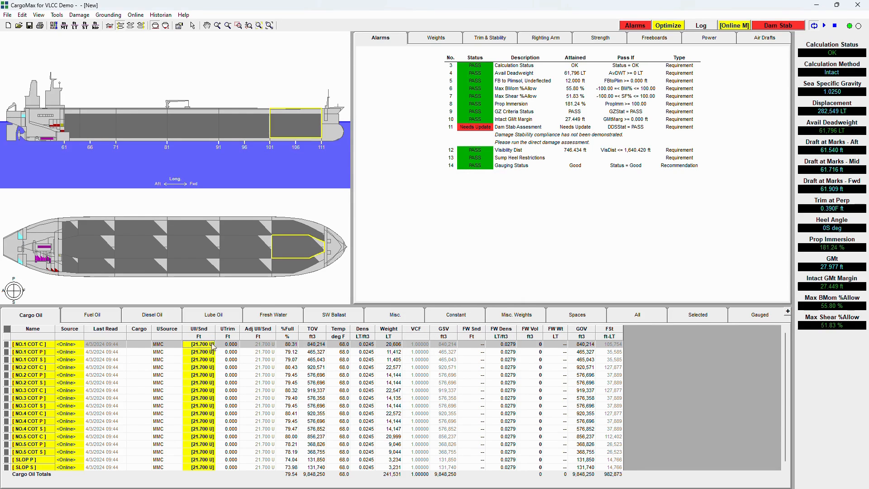
{"action": "type", "text": "10"}
{"action": "key", "text": "Return"}
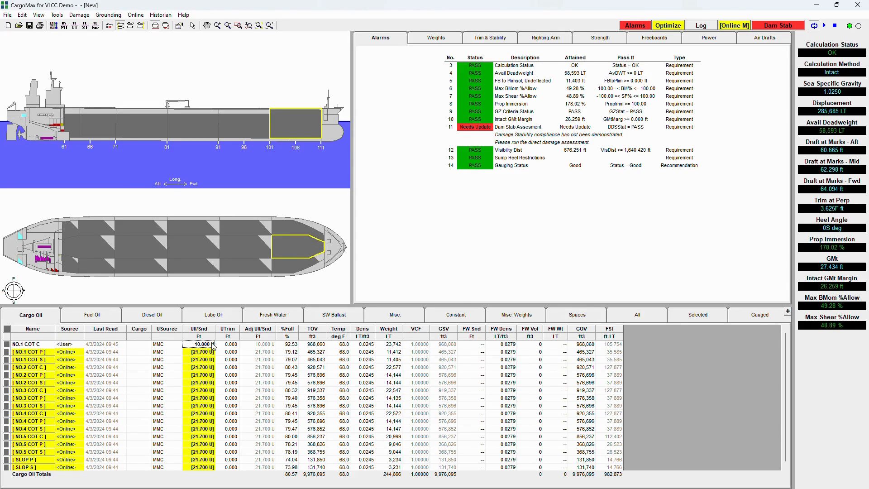
{"action": "left_click", "coordinate": [732, 24]}
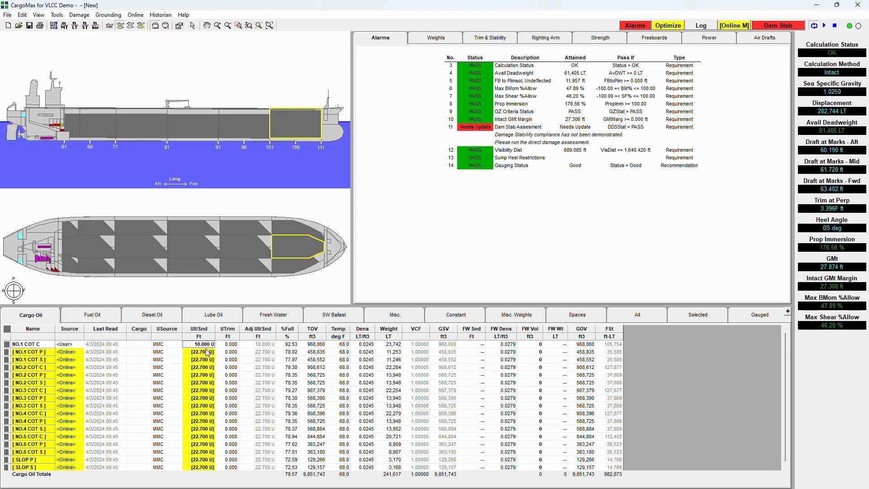
Switch the source of cargo tank NO.1 COT C from user input back to <Online>.
{"action": "left_click", "coordinate": [75, 345]}
{"action": "left_click", "coordinate": [80, 343]}
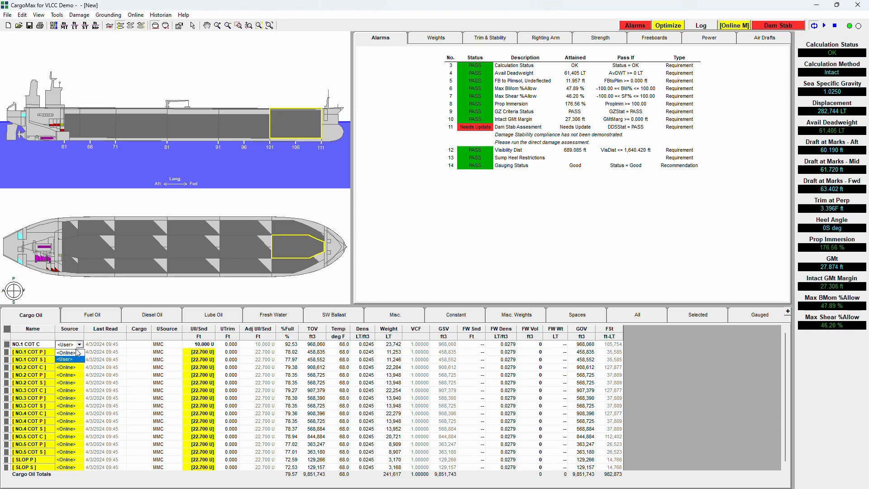
{"action": "left_click", "coordinate": [75, 357]}
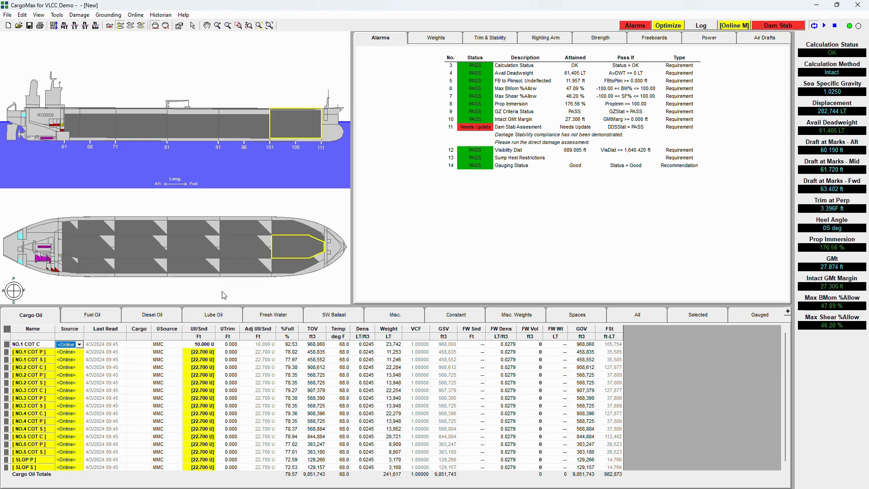
{"action": "left_click", "coordinate": [183, 354]}
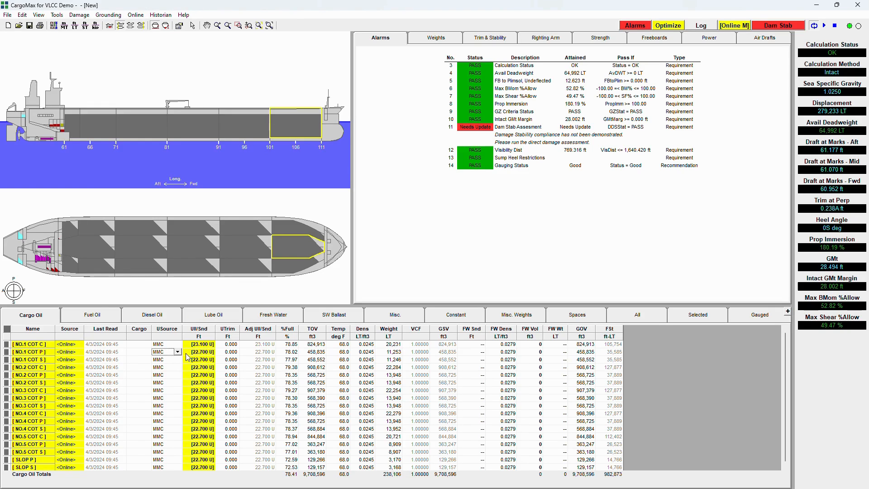